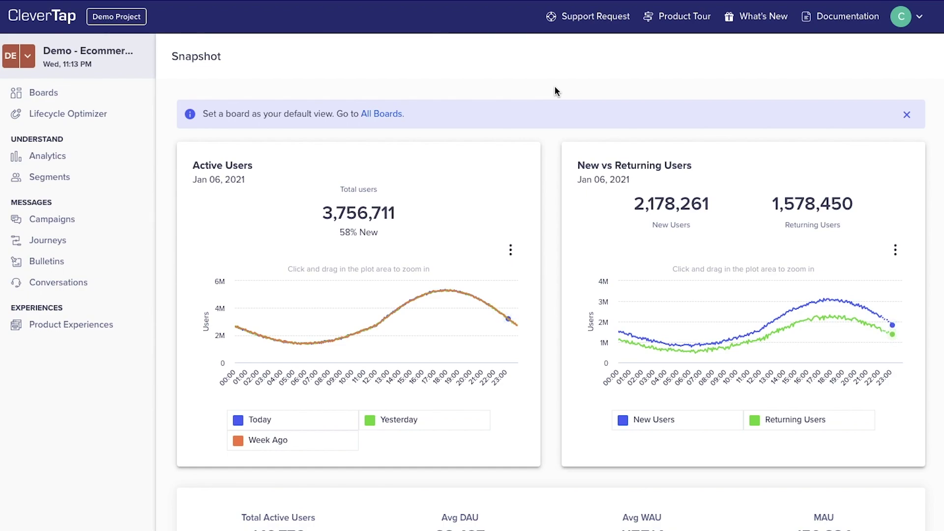
Open the analytics event report and review the detailed quick view of the Charged event for all users in the last 7 days
left_click(53, 160)
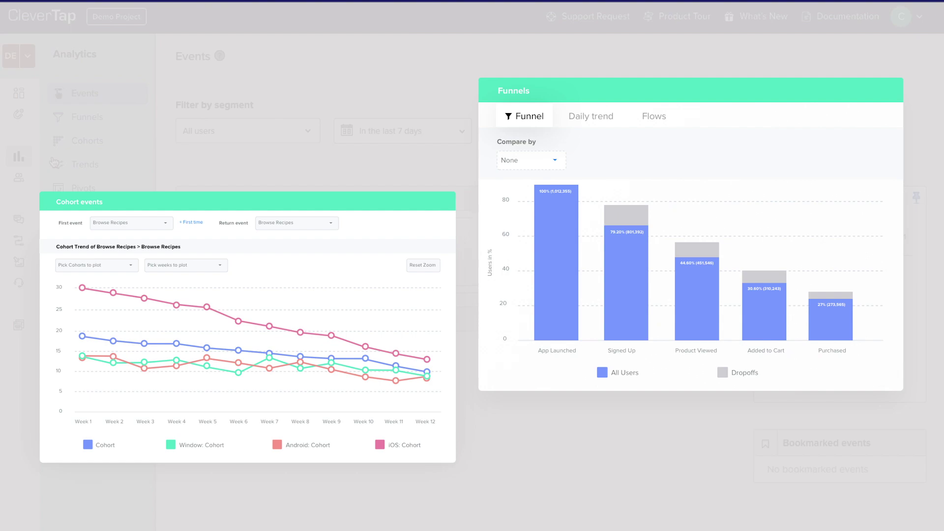
mouse_move(21, 192)
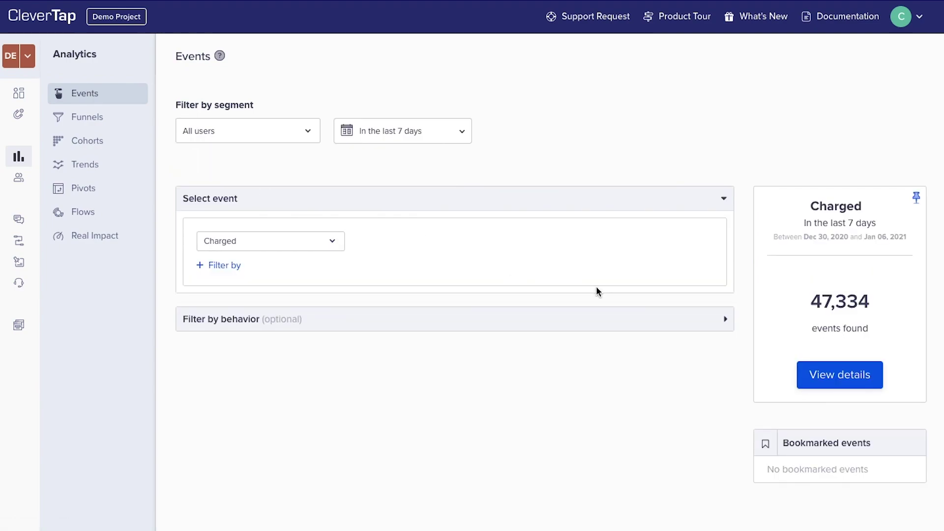
left_click(810, 382)
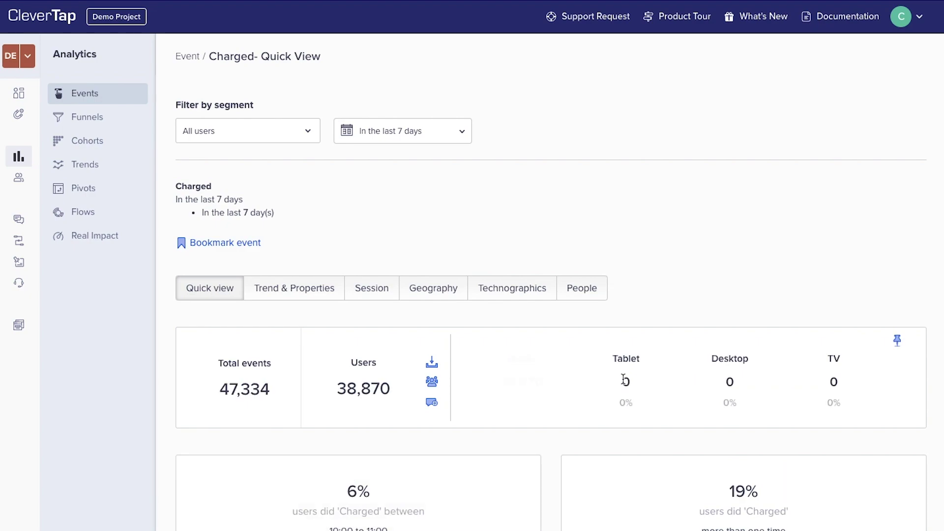
scroll(625, 381, "down", 3)
scroll(623, 383, "down", 1)
scroll(624, 382, "up", 4)
Start a funnel for all users with Product Viewed as its first step
left_click(100, 123)
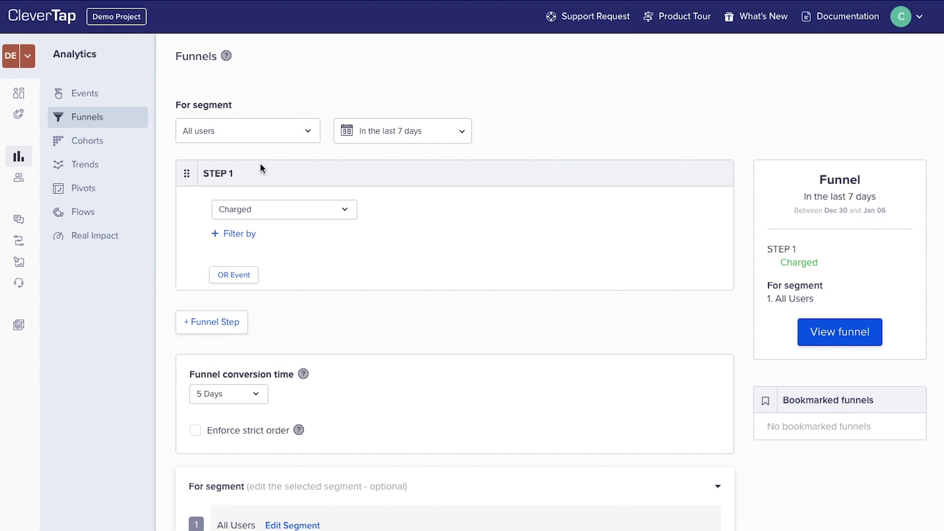
left_click(269, 210)
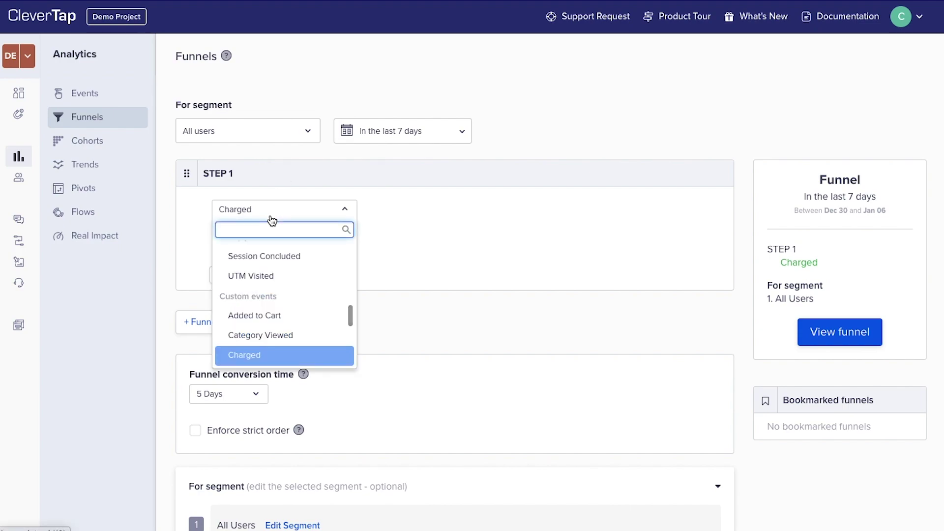
type("product")
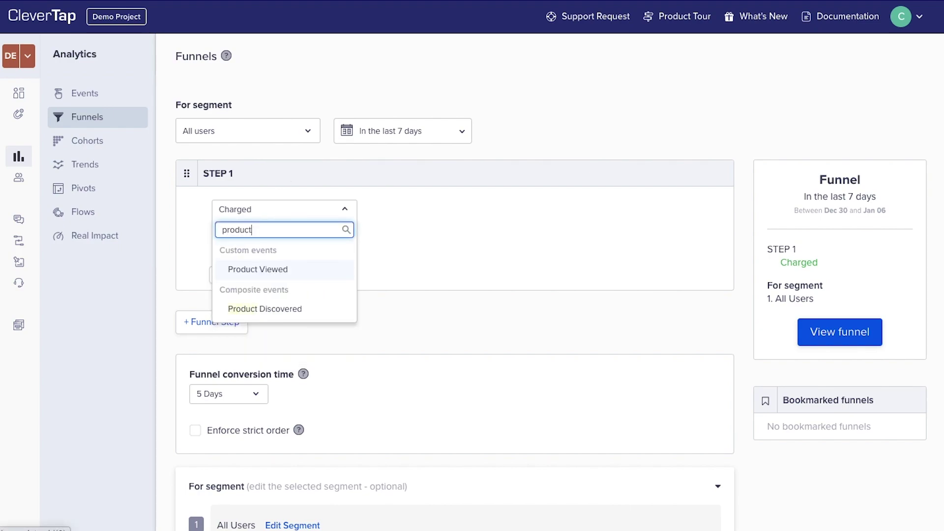
left_click(262, 269)
Extend the funnel with Added to Cart as step 2 and Charged as step 3
left_click(233, 323)
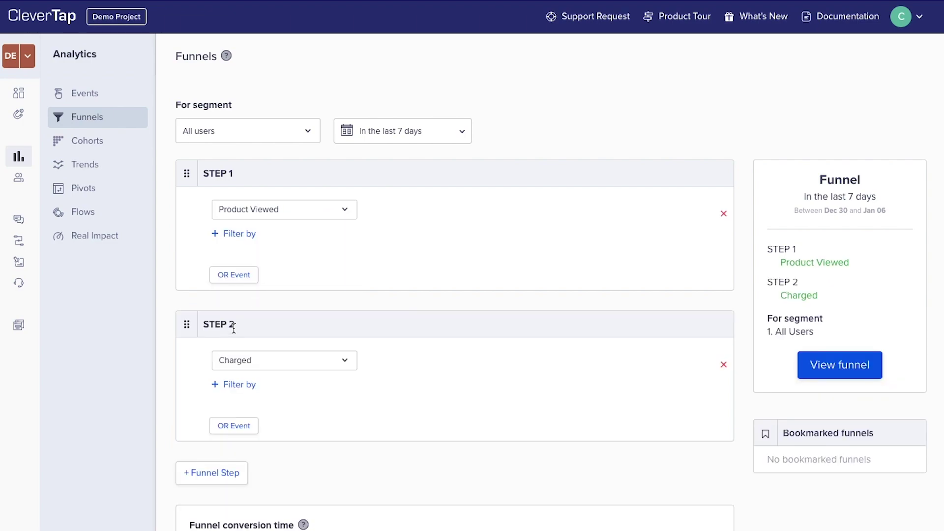
left_click(242, 360)
type("added")
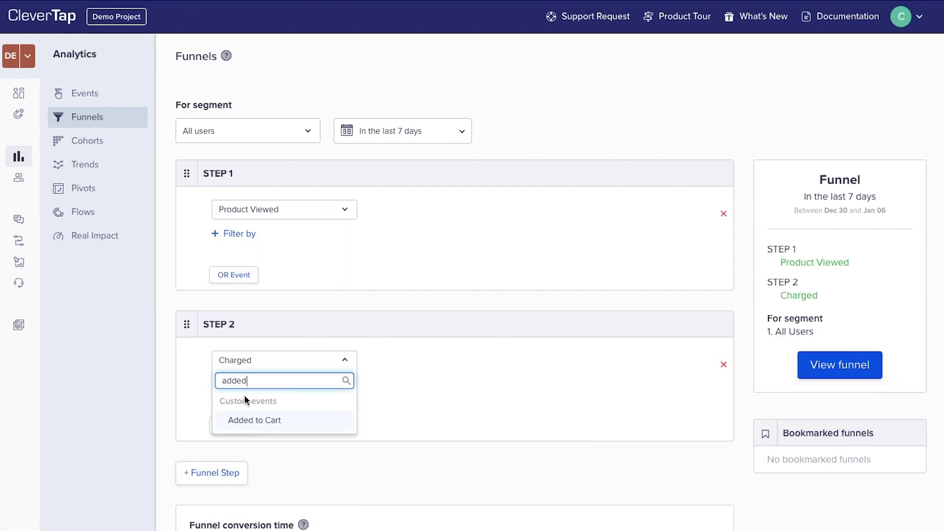
left_click(254, 420)
left_click(217, 472)
scroll(336, 379, "down", 2)
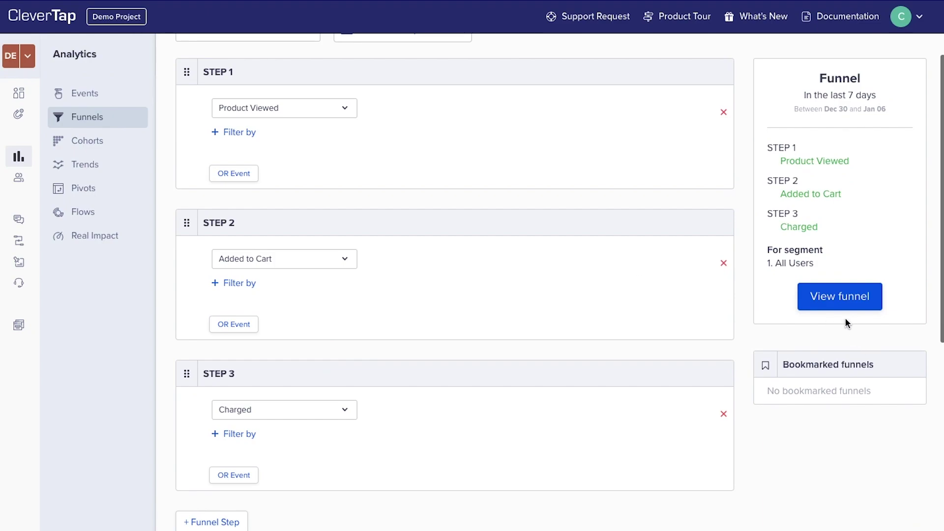
Generate the funnel and review its conversion table and conversions-over-time chart
left_click(845, 306)
scroll(617, 498, "down", 10)
scroll(618, 497, "up", 15)
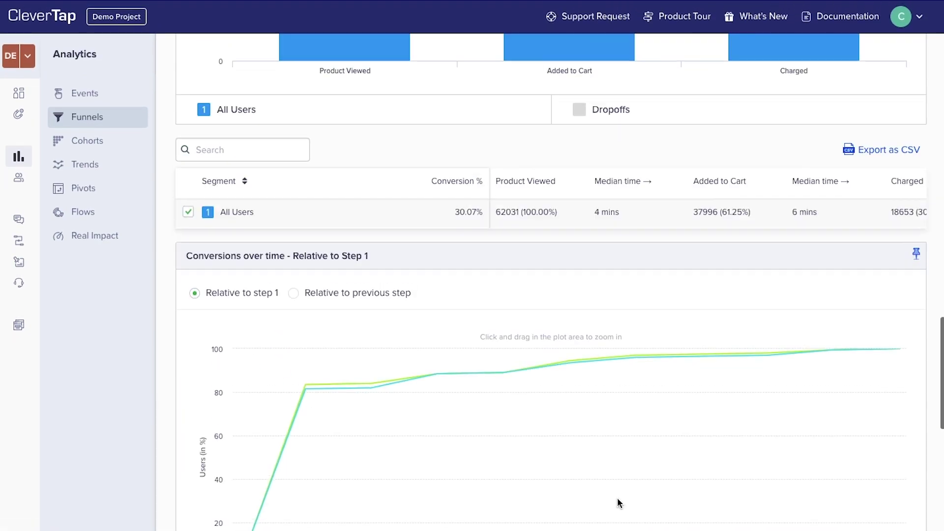
Generate a cohort with Charged as both first and return event for all users and examine the retention table
left_click(85, 142)
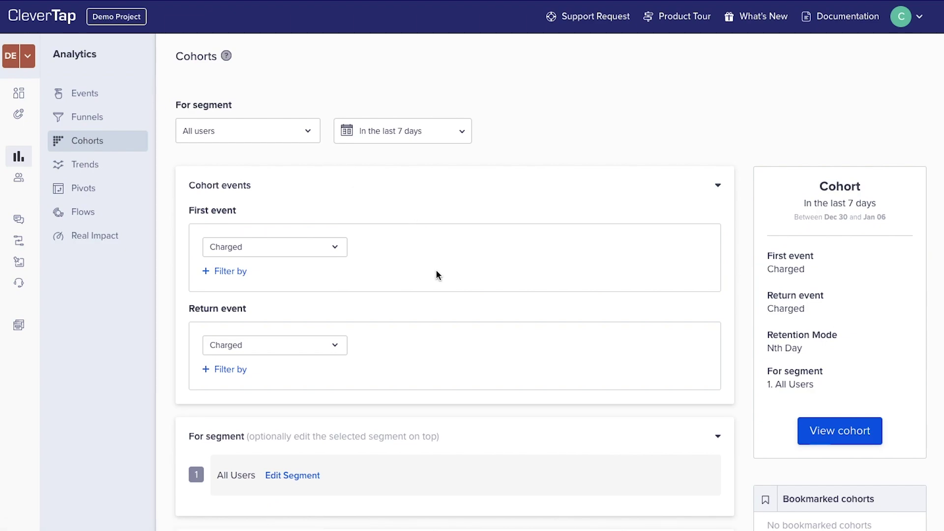
scroll(437, 271, "down", 1)
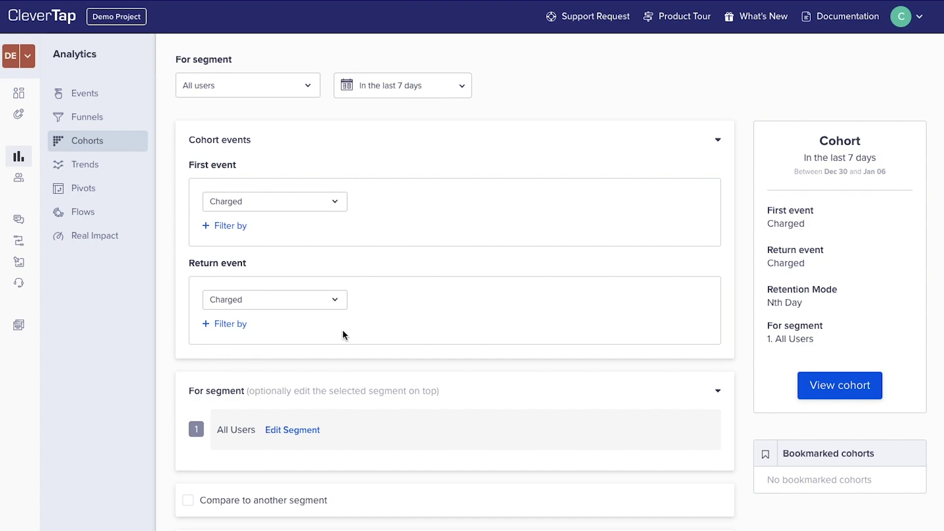
left_click(831, 387)
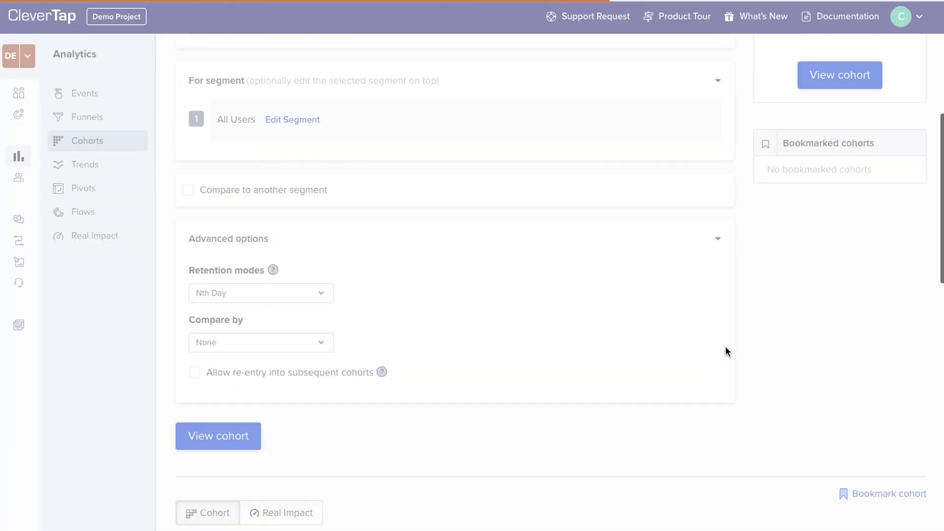
scroll(640, 409, "down", 4)
scroll(641, 414, "down", 3)
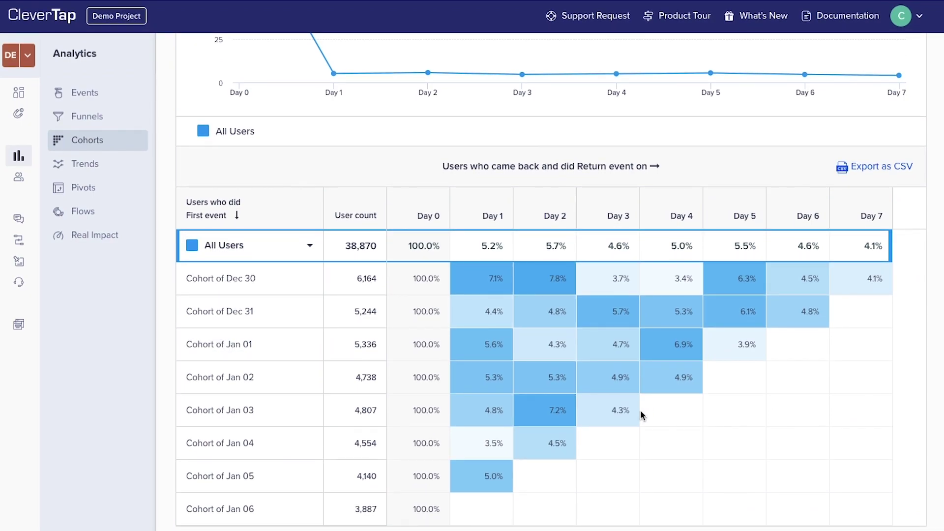
View the trend of the Charged event for all users in the last 7 days
left_click(99, 167)
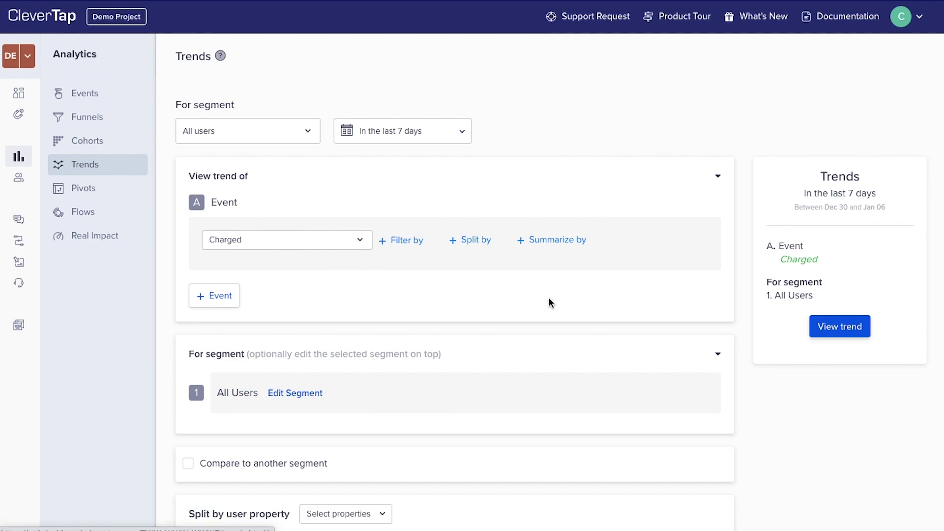
left_click(830, 328)
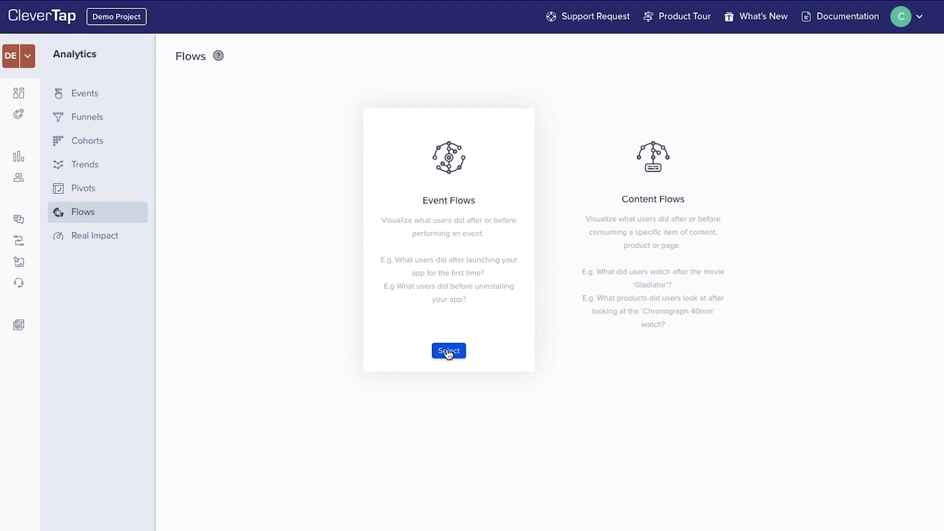
Generate an event flow visualizing what all users did before App Uninstalled in the last 7 days
left_click(448, 351)
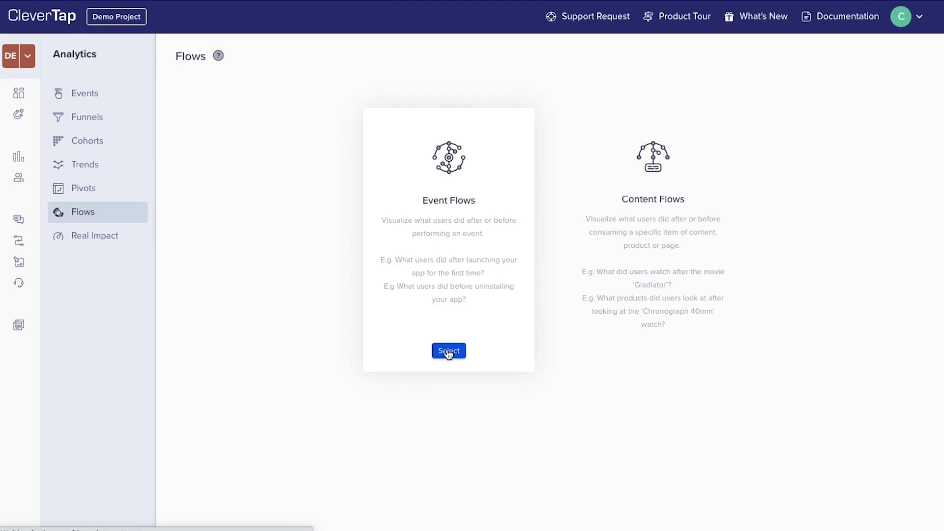
left_click(566, 118)
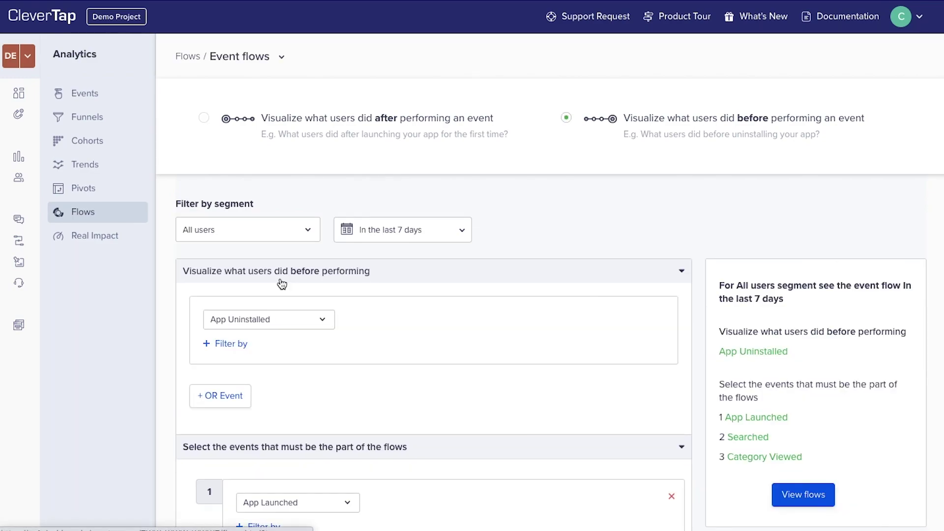
left_click(794, 502)
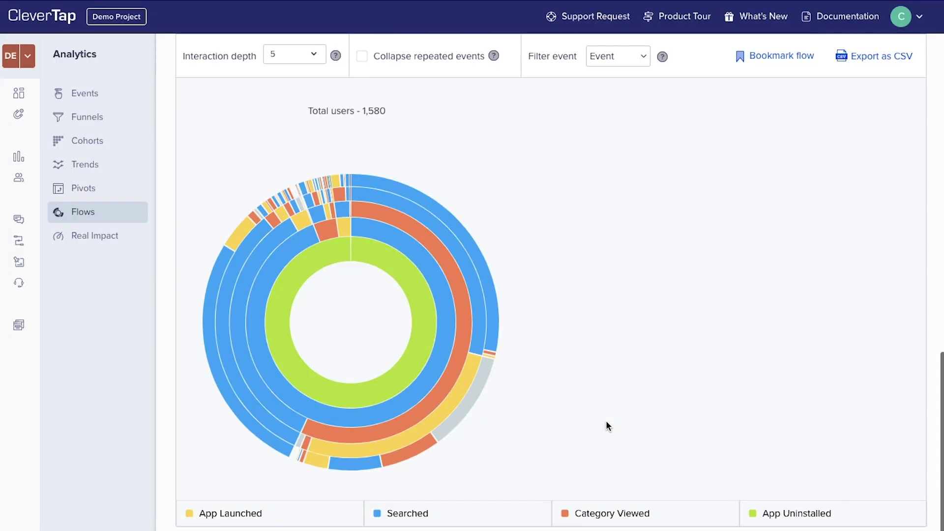
View the Real Impact on Sticky Quotient (DAU/MAU) for all users in the last 7 days
left_click(95, 241)
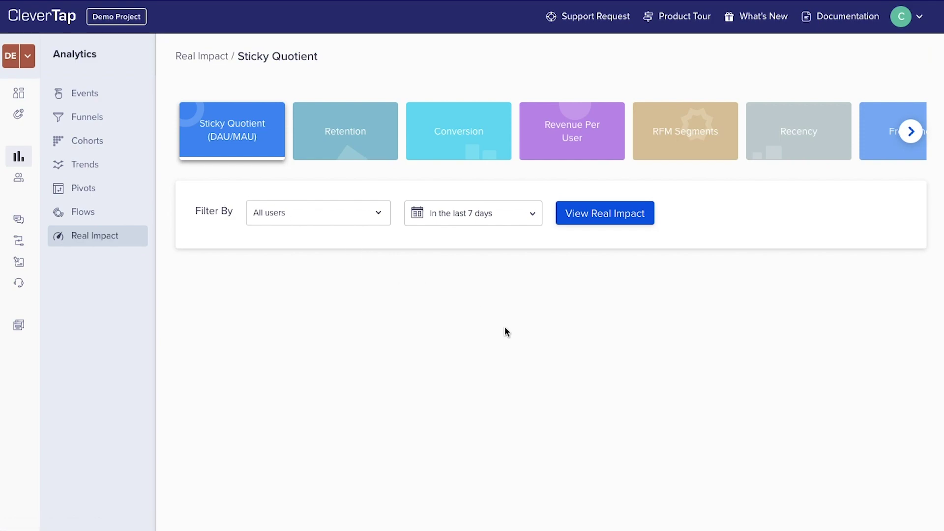
left_click(634, 214)
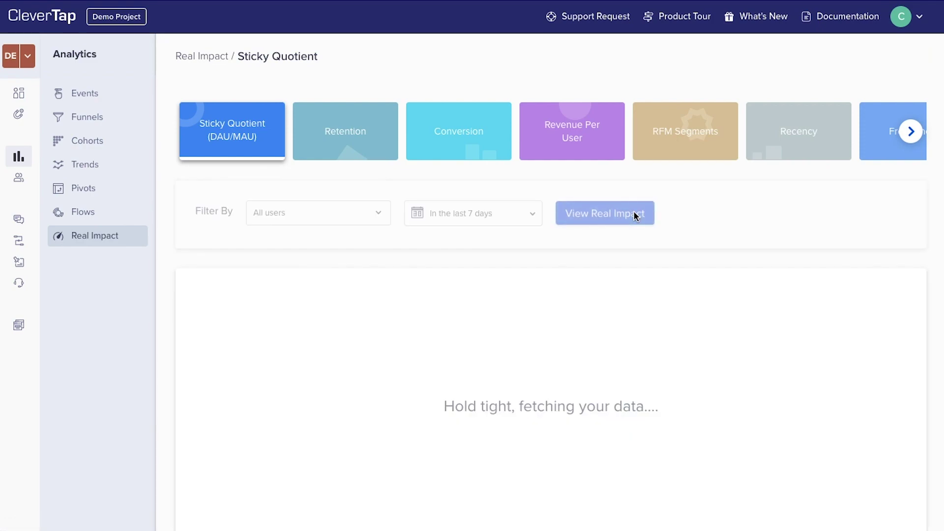
scroll(582, 306, "down", 1)
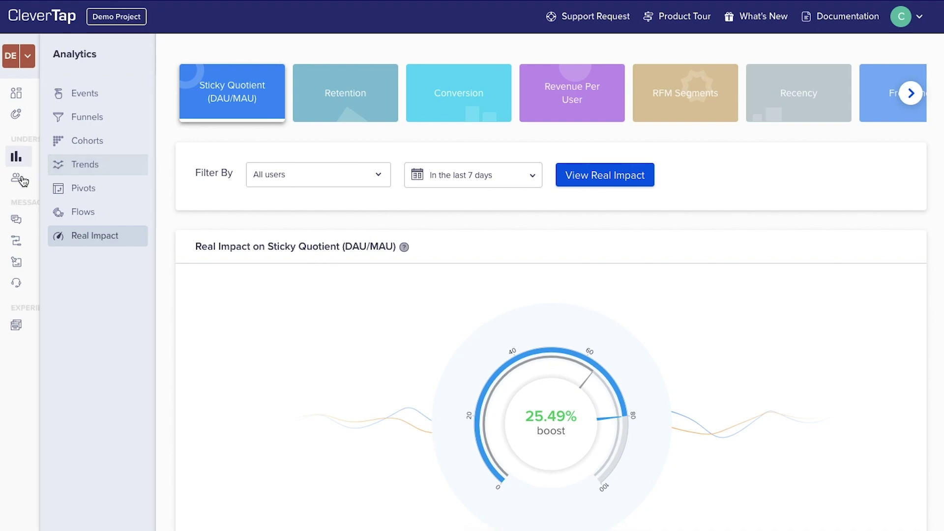
Start a new past behavior segment of the Actions type from the segments list
mouse_move(20, 183)
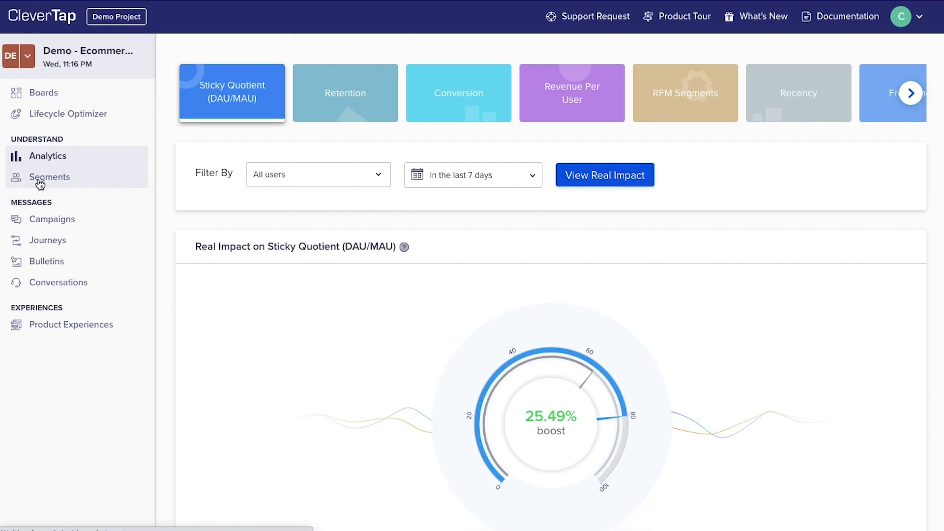
left_click(40, 183)
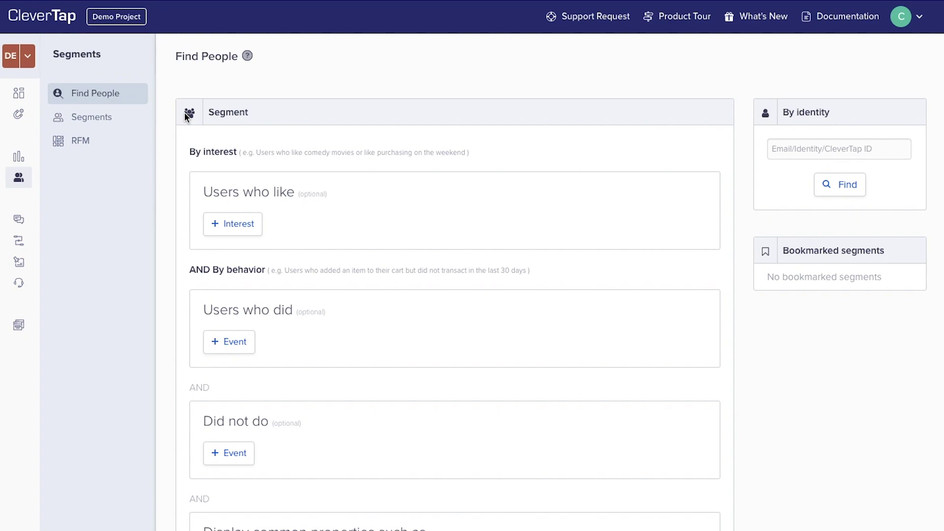
left_click(116, 115)
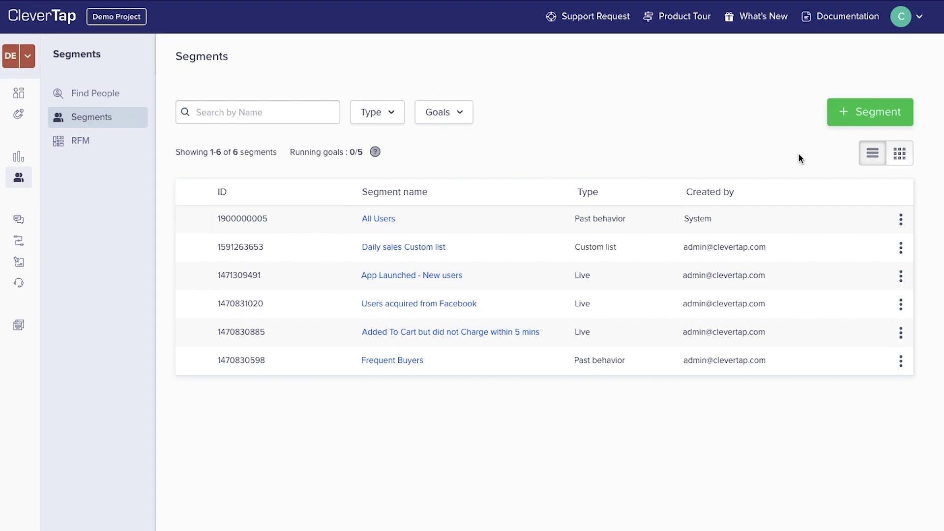
left_click(876, 119)
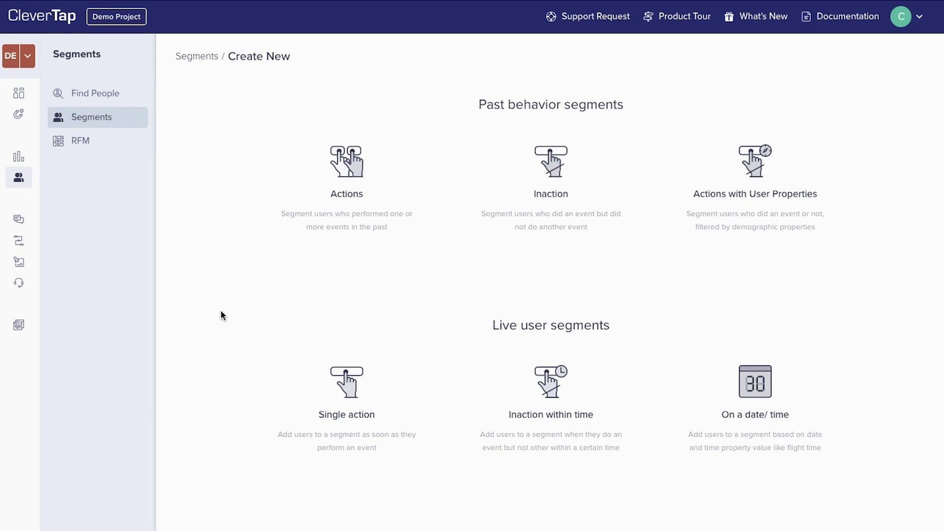
mouse_move(345, 278)
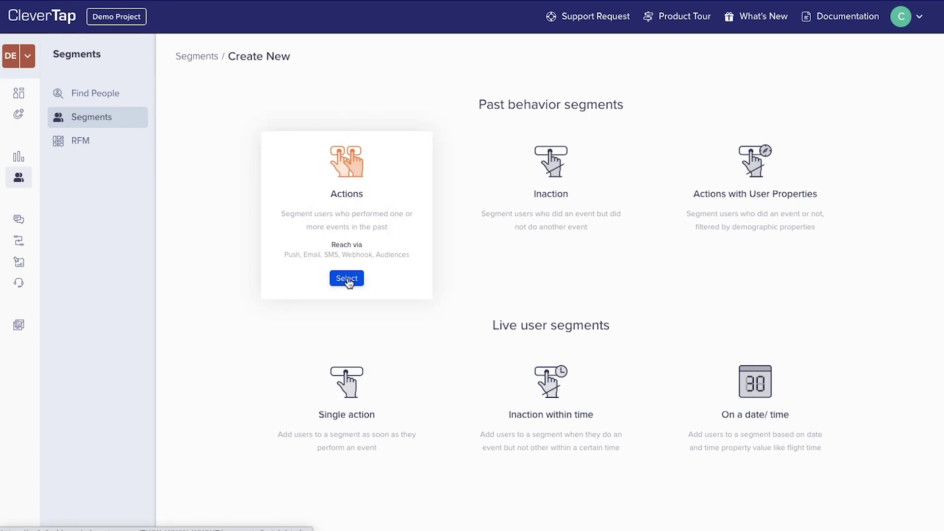
left_click(347, 278)
scroll(348, 282, "down", 3)
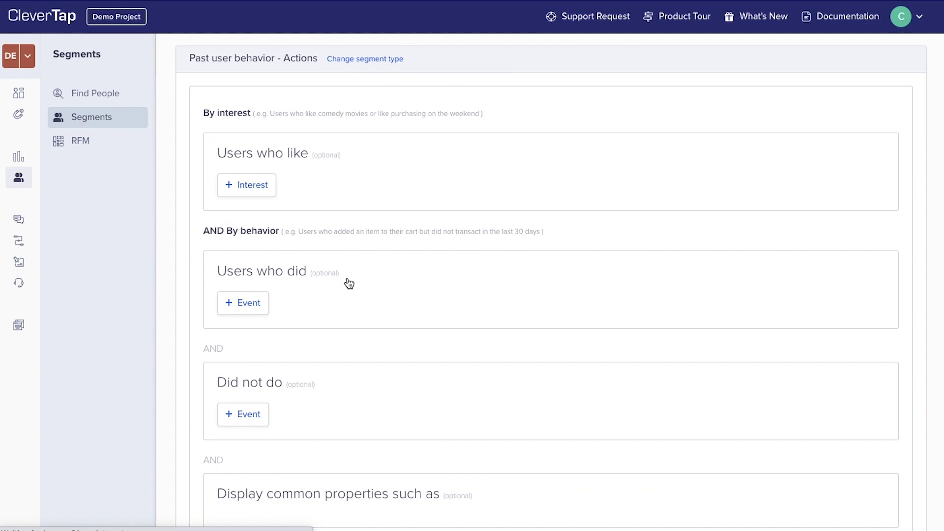
Add an event condition to the segment for users who did Added to Cart
left_click(253, 235)
left_click(266, 278)
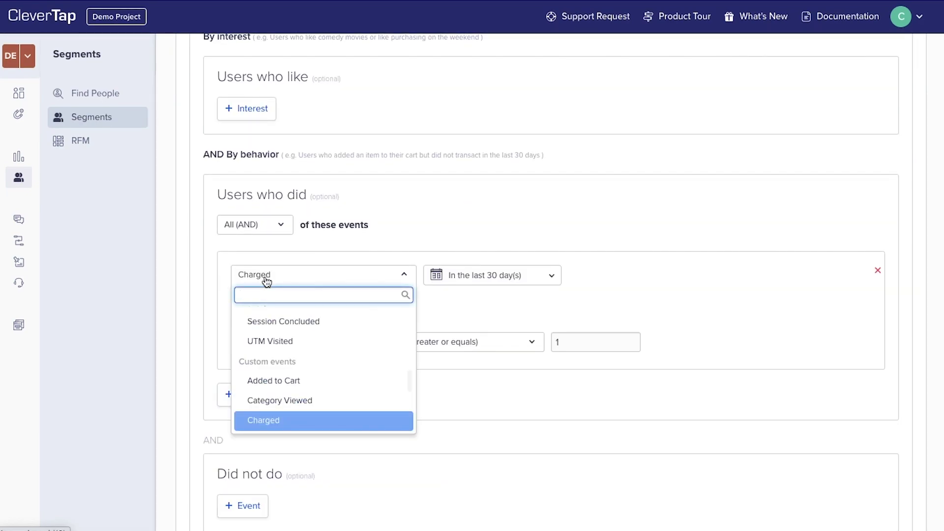
type("added")
left_click(274, 335)
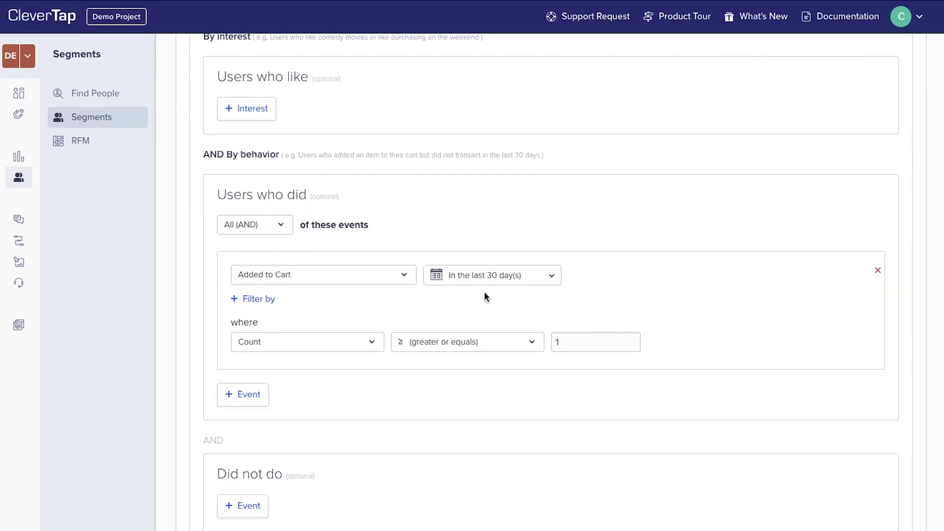
Set the time range of the Added to Cart condition to the last 2 days
left_click(483, 279)
left_click(477, 375)
type("2")
left_click(446, 426)
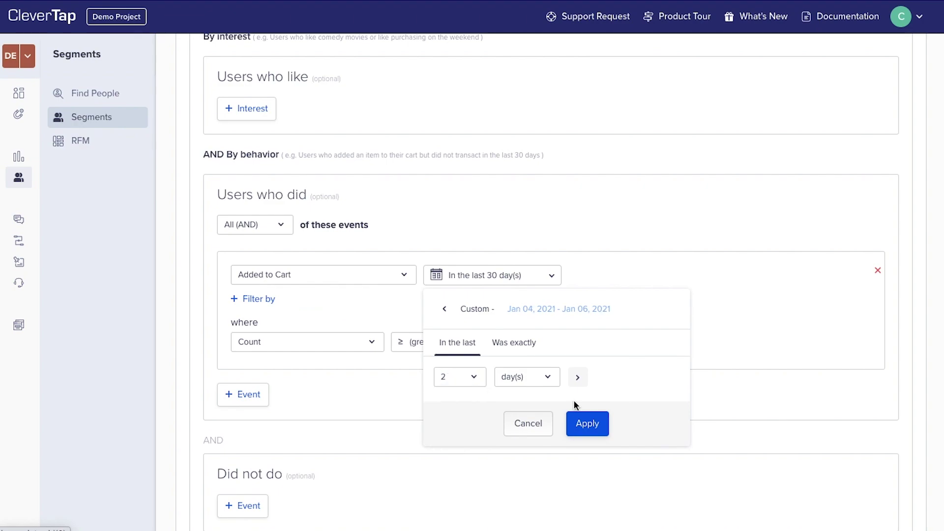
left_click(587, 423)
Add a did-not-do condition for the Charged event within the last 2 days
left_click(243, 506)
scroll(269, 497, "down", 2)
left_click(484, 410)
left_click(449, 508)
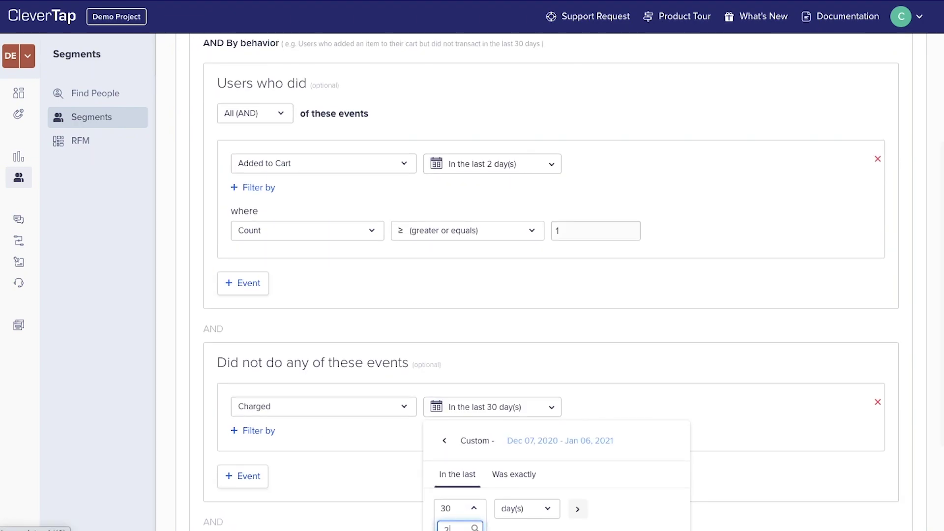
type("2")
scroll(449, 442, "down", 3)
left_click(586, 393)
Add a common property condition on Geography with the value New York
left_click(248, 426)
left_click(267, 436)
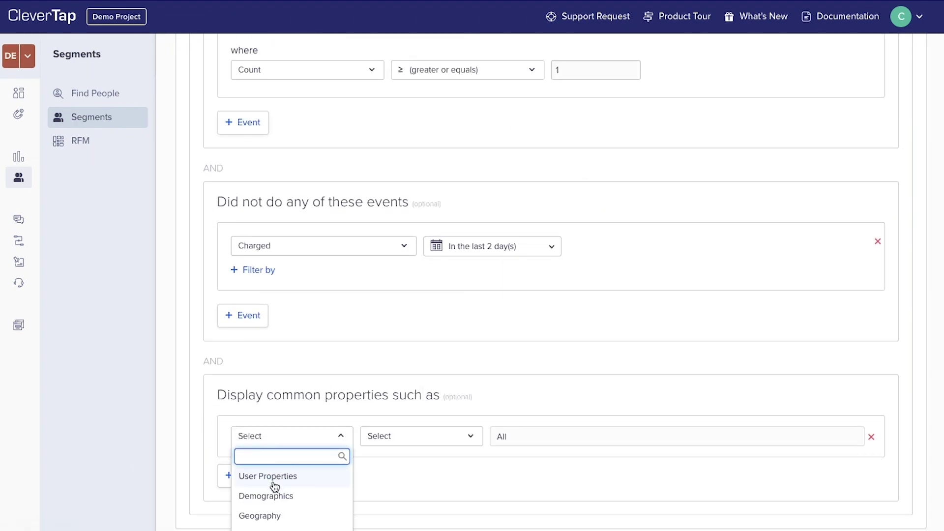
left_click(260, 514)
left_click(551, 437)
type("New York")
Add a Users who like interest condition based on day of the week for the Charged event
scroll(369, 248, "up", 15)
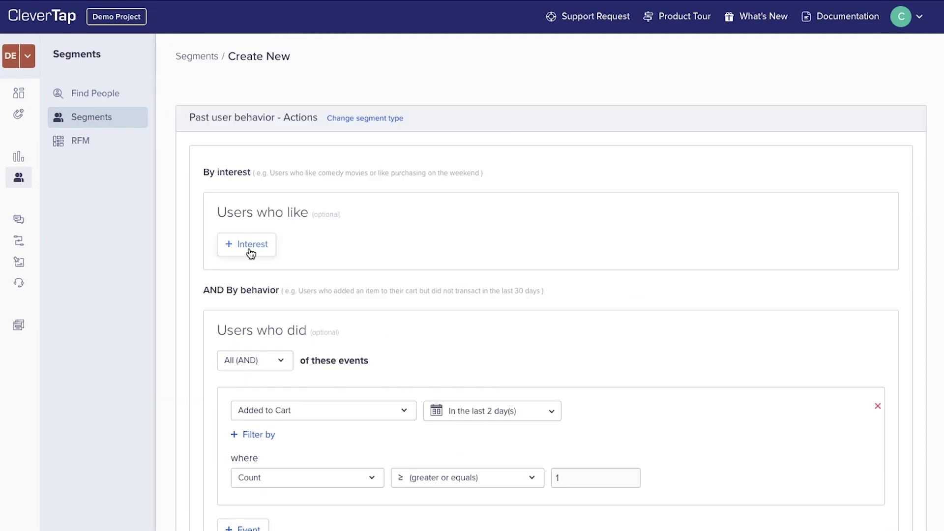
left_click(249, 246)
left_click(268, 253)
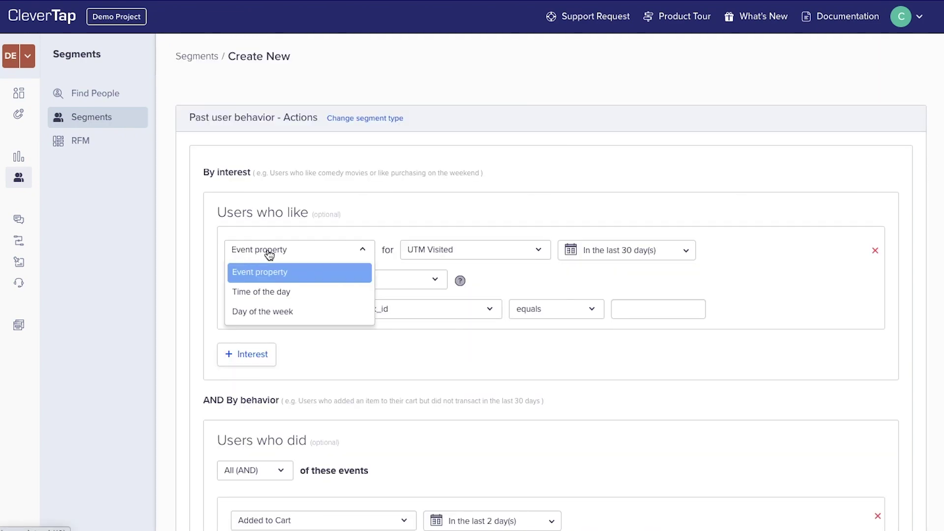
left_click(269, 315)
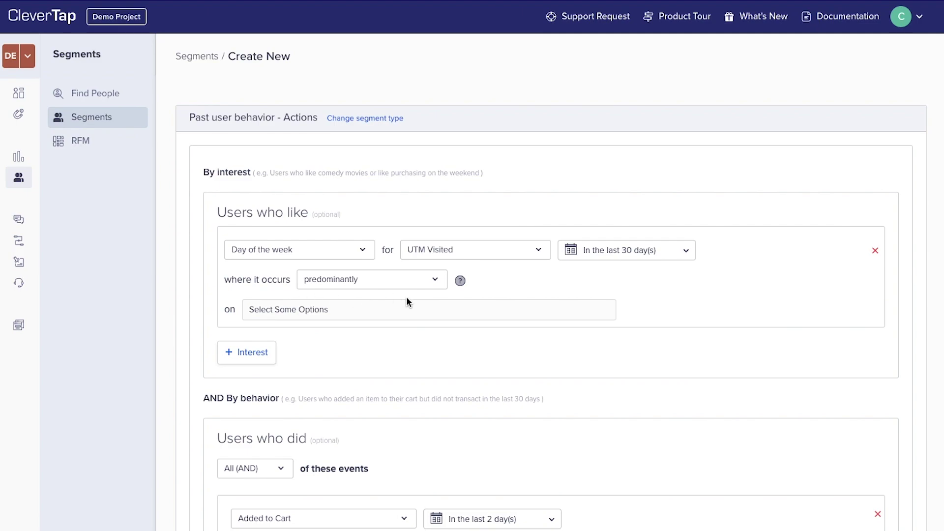
left_click(442, 260)
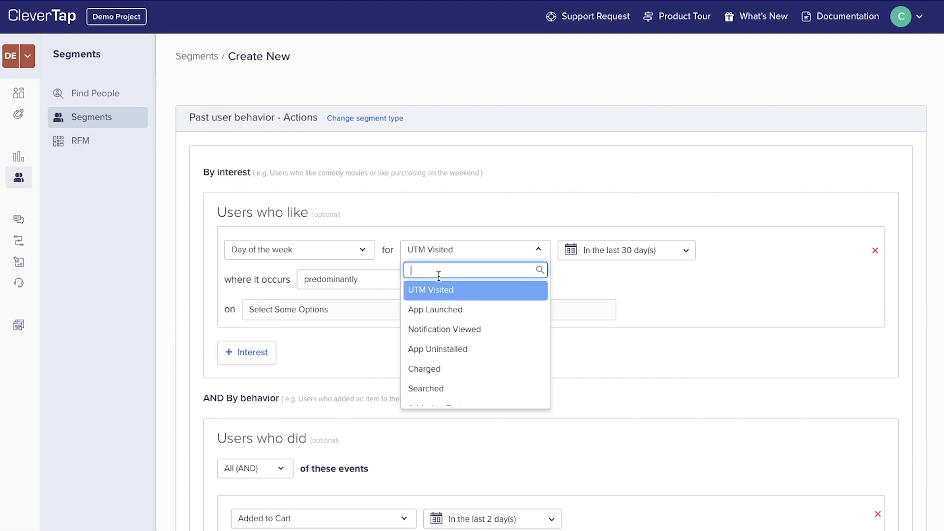
type("charged")
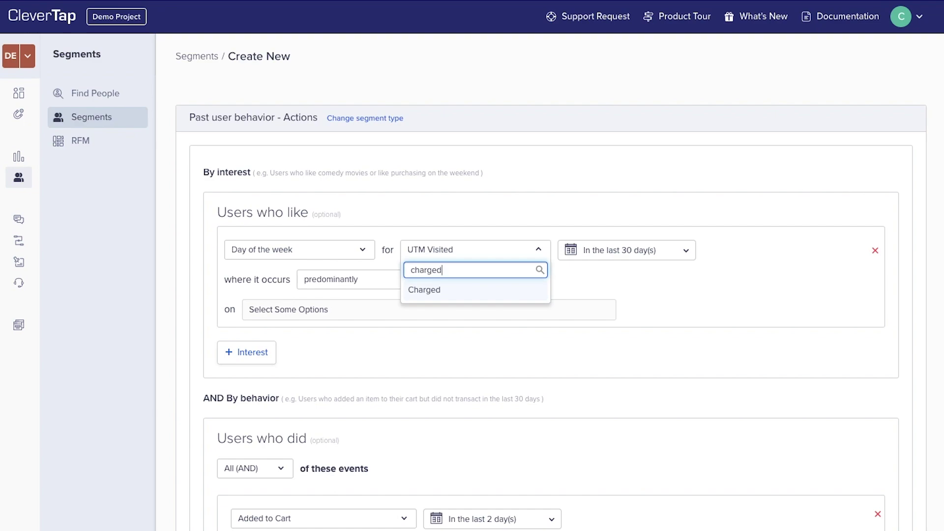
key("Return")
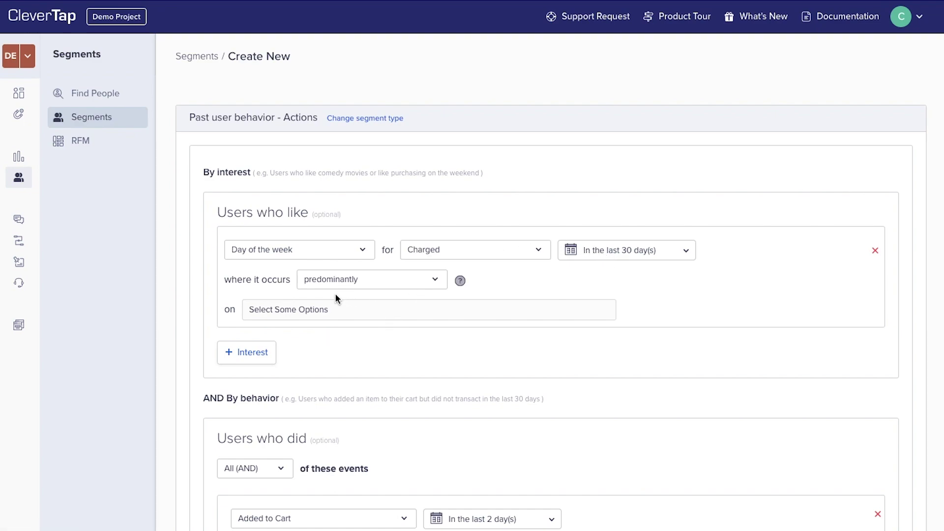
Set the interest condition's days to Saturday and Sunday
left_click(309, 308)
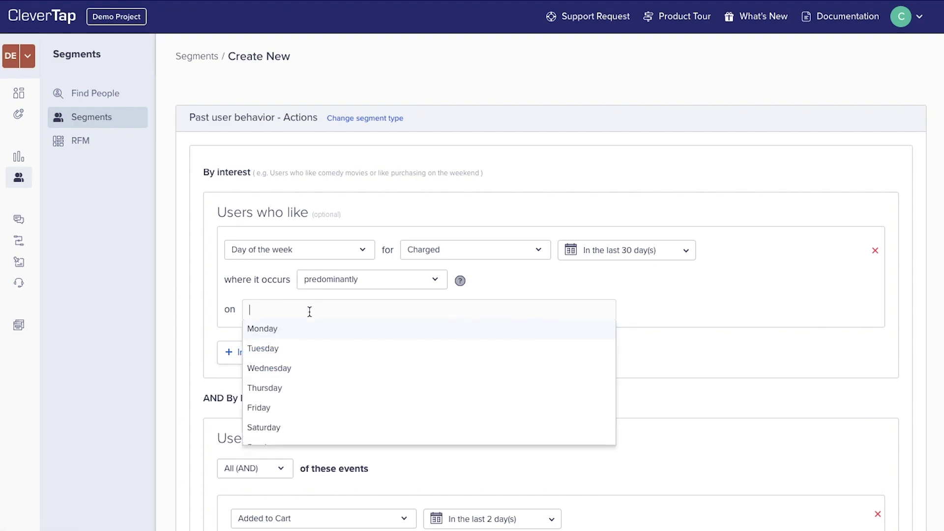
left_click(264, 427)
type("s")
left_click(274, 392)
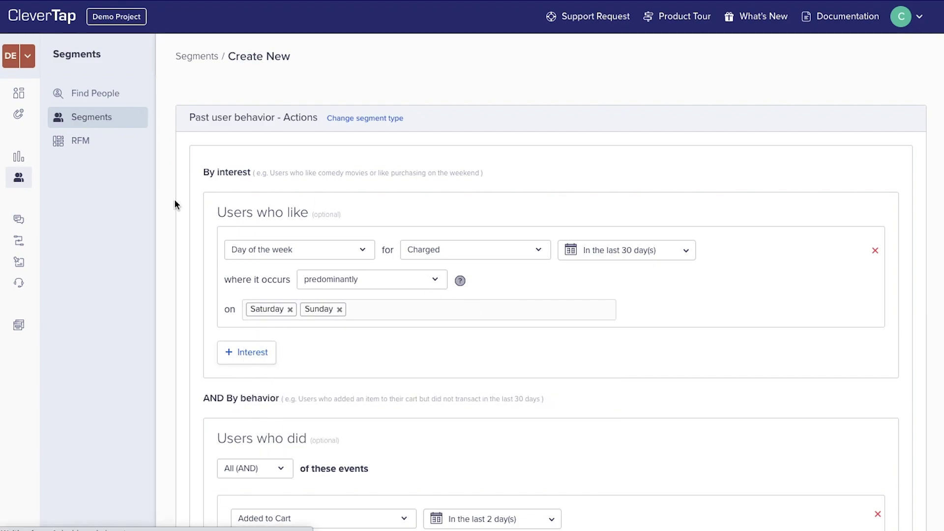
Review the live user and custom list segment types offered for new segments
scroll(174, 200, "down", 3)
scroll(174, 202, "down", 1)
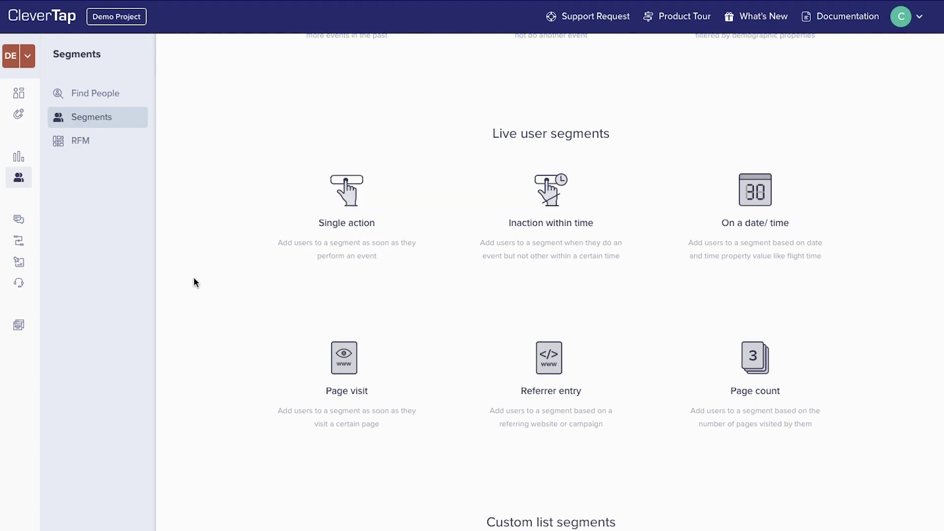
mouse_move(320, 282)
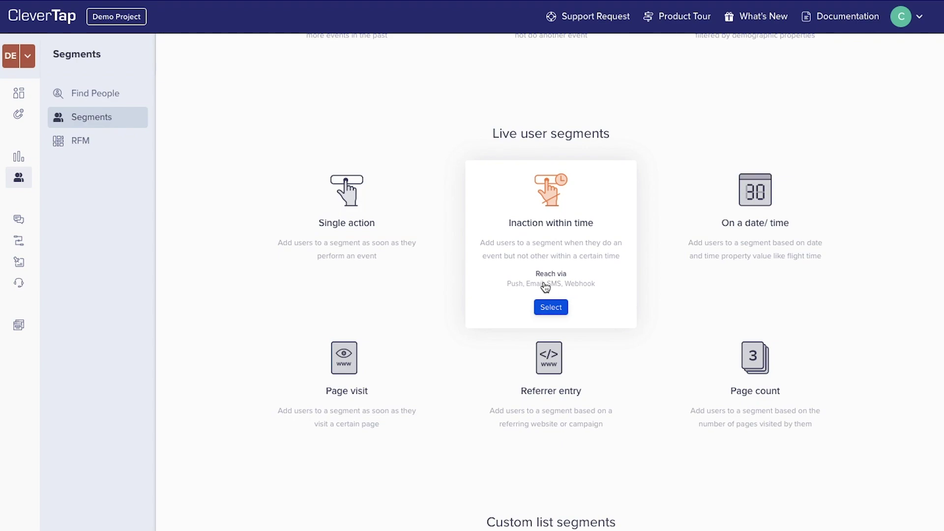
scroll(545, 287, "down", 4)
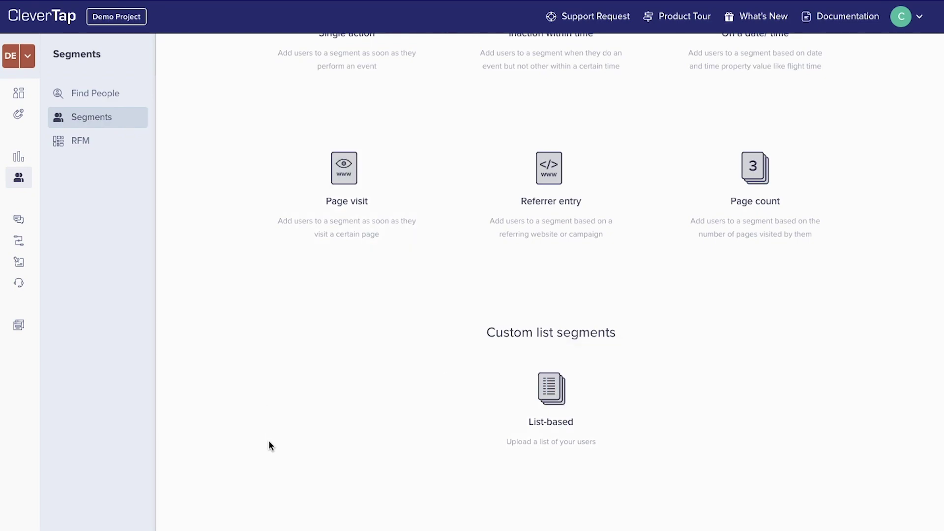
Open the campaigns list and look through the existing campaigns
mouse_move(37, 196)
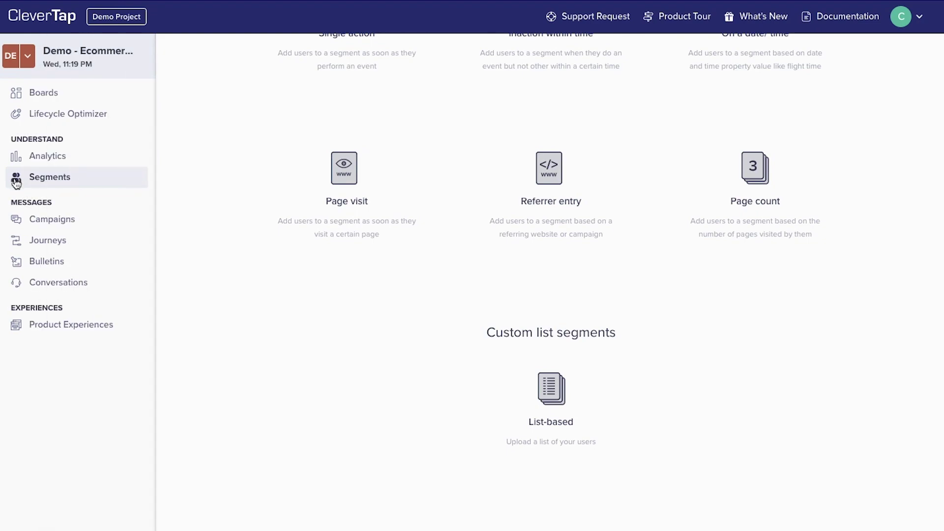
left_click(44, 226)
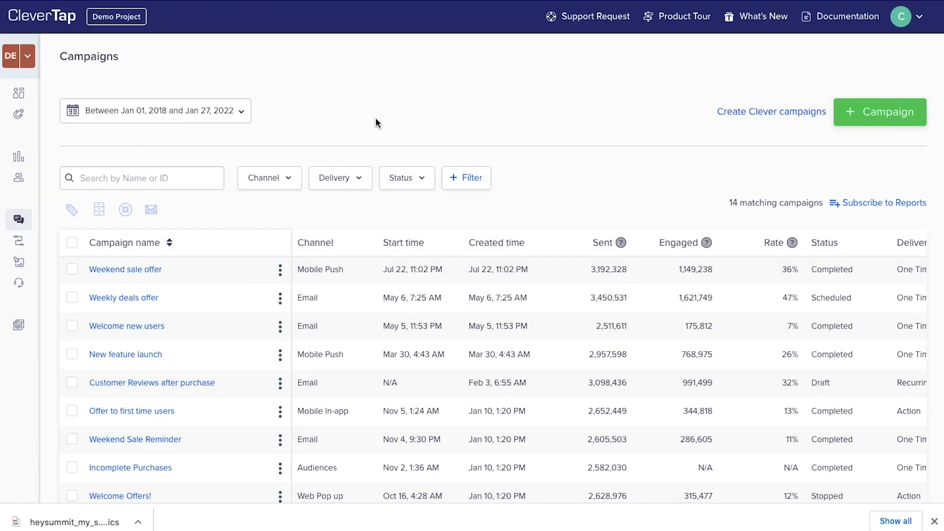
scroll(250, 267, "down", 3)
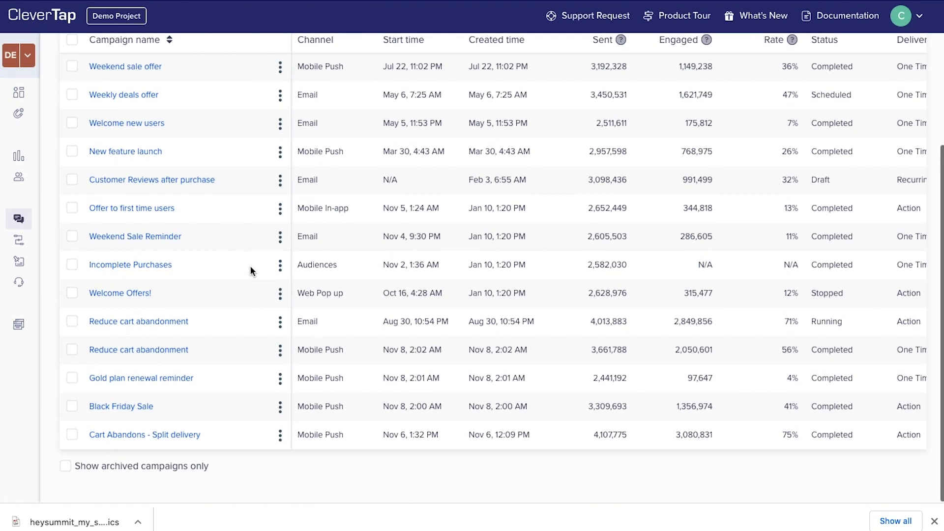
scroll(250, 271, "up", 3)
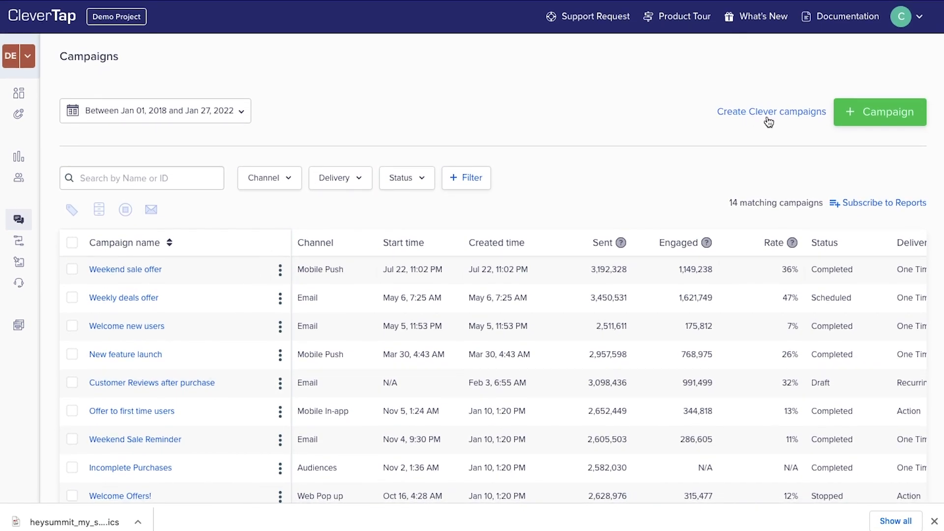
Start a new campaign with Mobile Push as the channel and One time as the campaign type
left_click(886, 123)
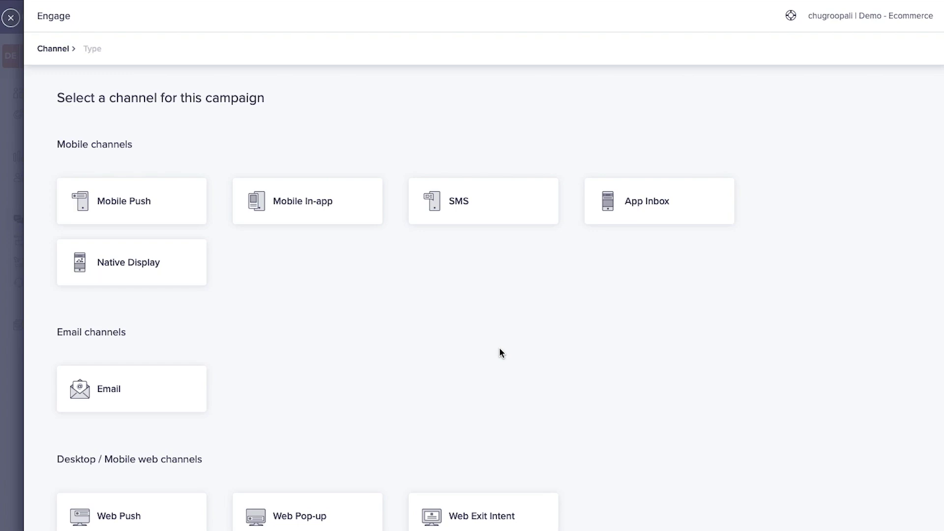
scroll(499, 348, "down", 9)
scroll(500, 353, "up", 10)
left_click(189, 219)
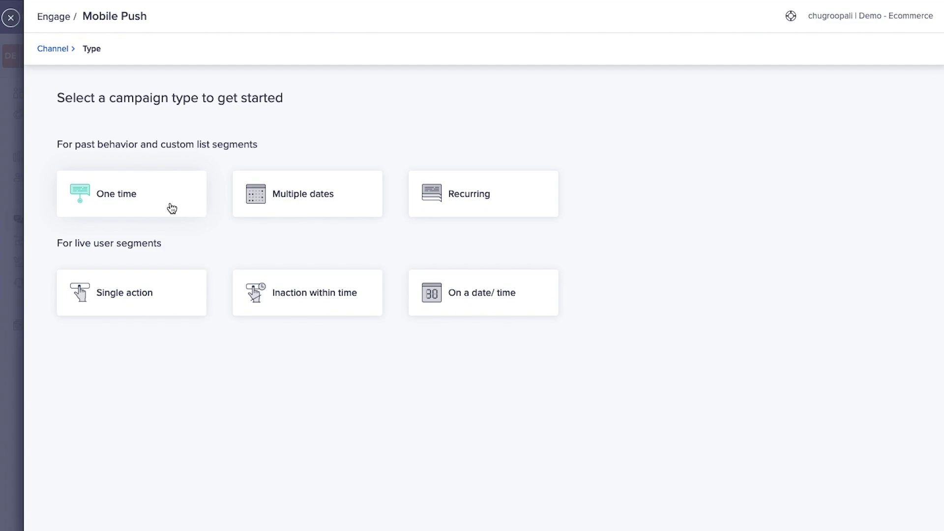
left_click(171, 209)
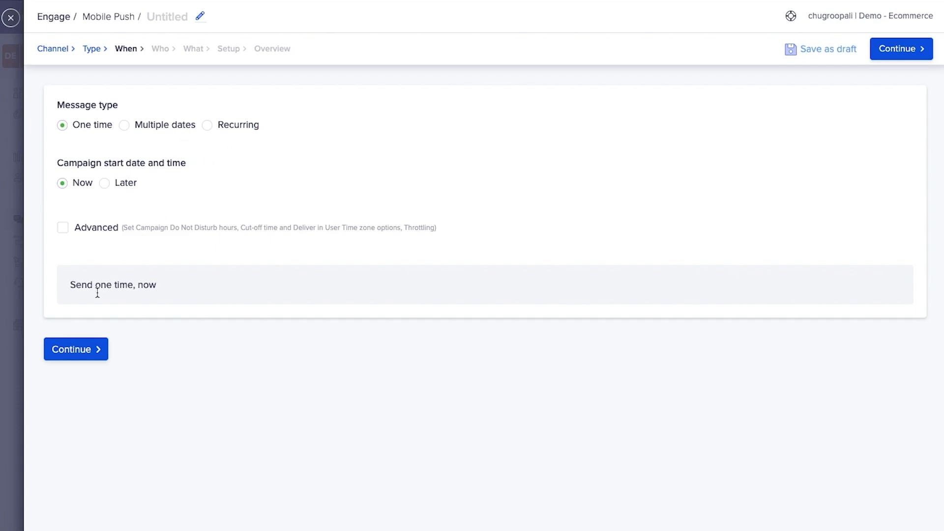
Accept the immediate one-time schedule and proceed through the campaign's segment selection and audience criteria with their defaults
left_click(88, 351)
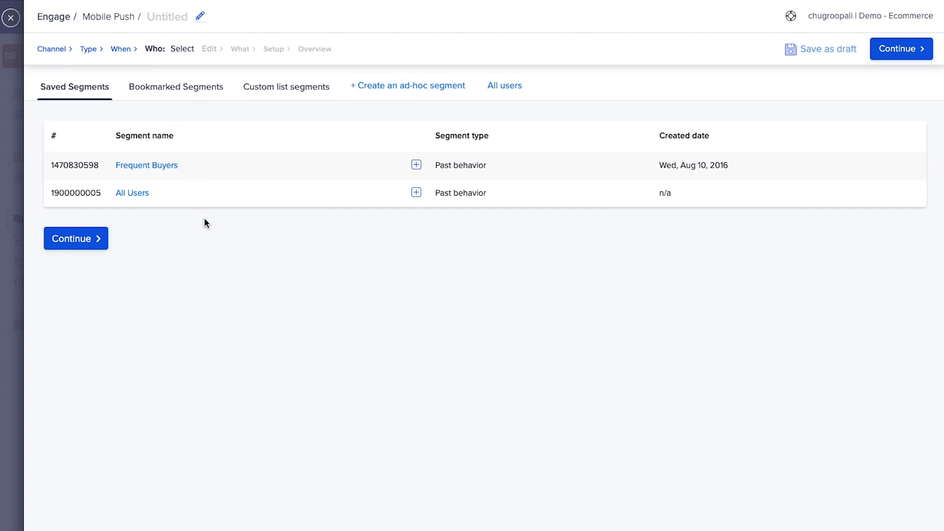
left_click(101, 240)
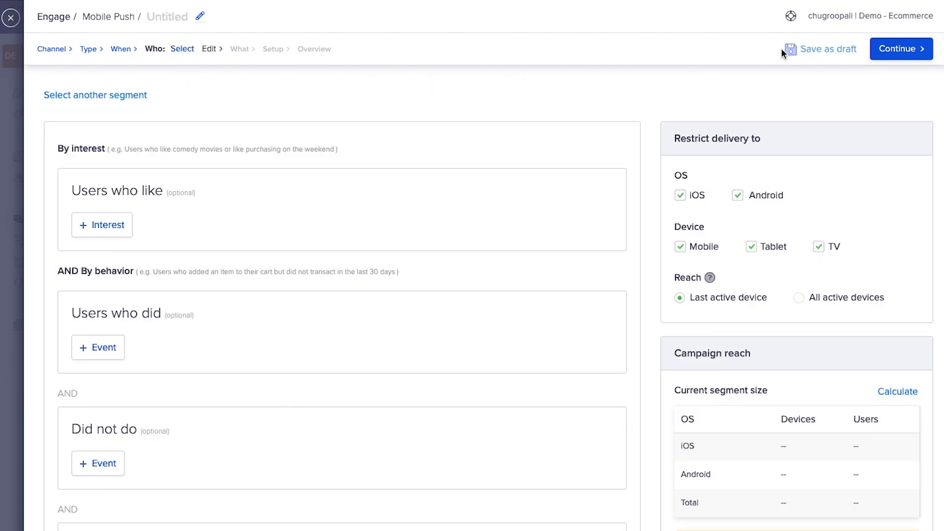
left_click(893, 56)
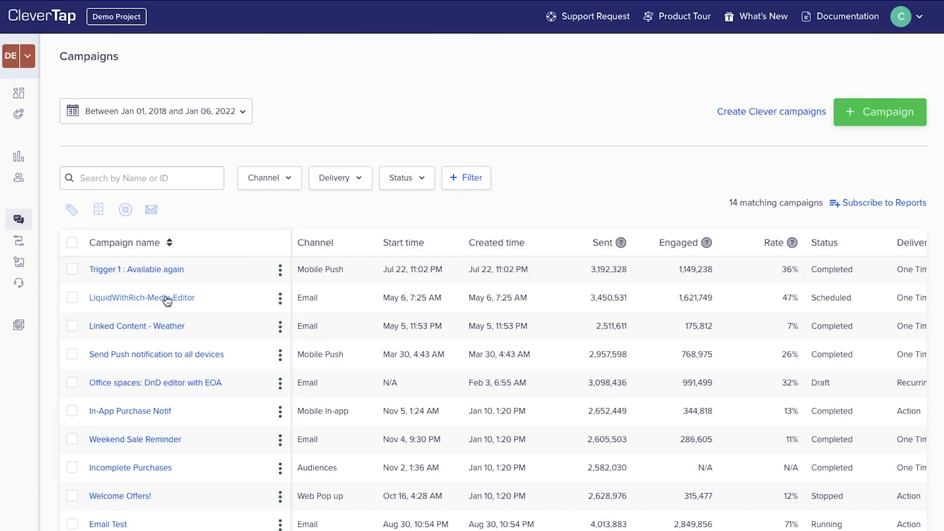
Open the report of the Cart Abandons - Split delivery campaign and review its overview of timing, audience, message and setup
scroll(167, 301, "down", 2)
scroll(167, 301, "down", 3)
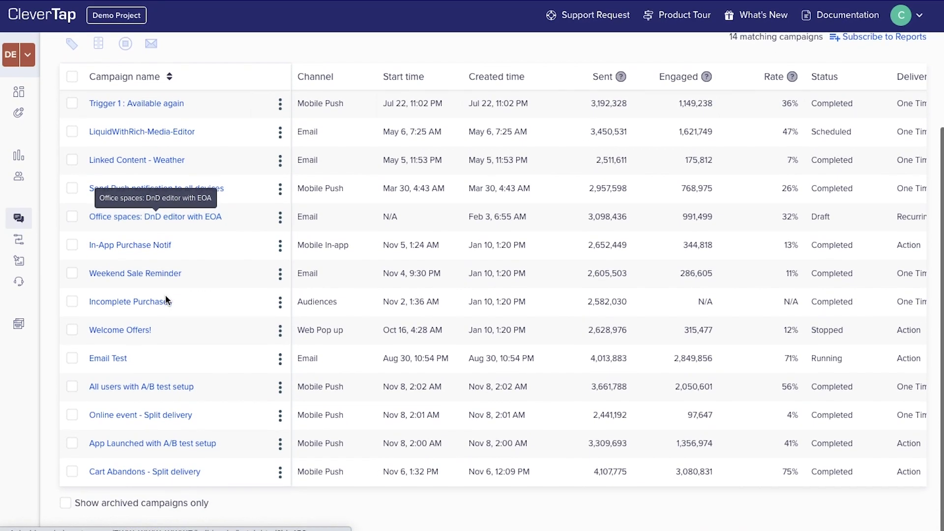
left_click(159, 473)
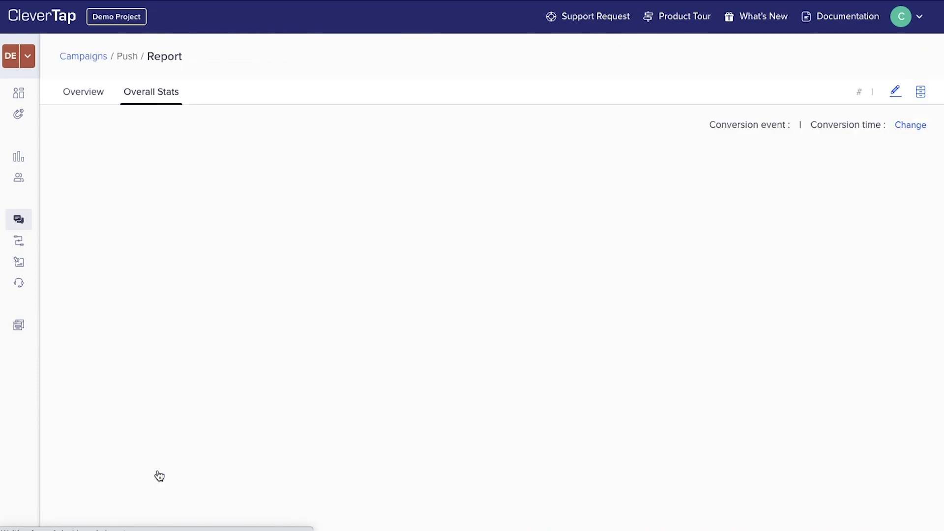
left_click(87, 92)
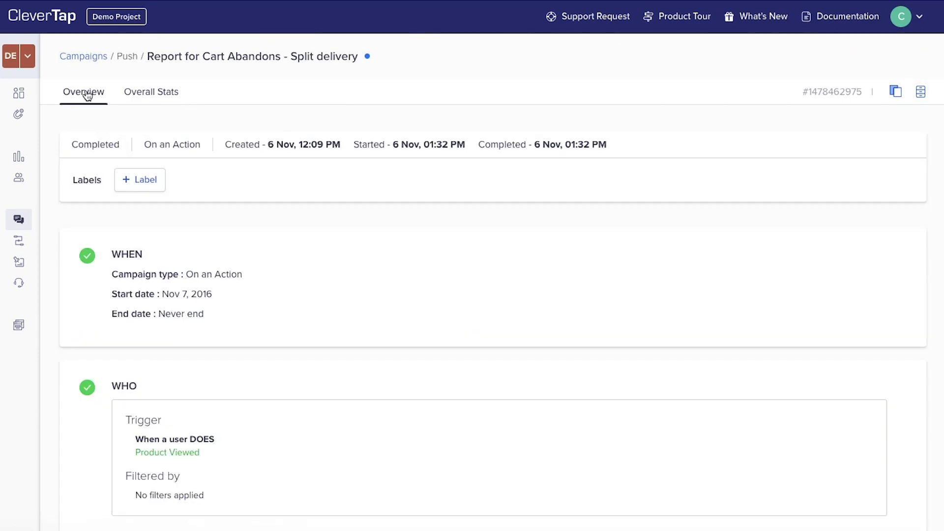
scroll(252, 394, "down", 10)
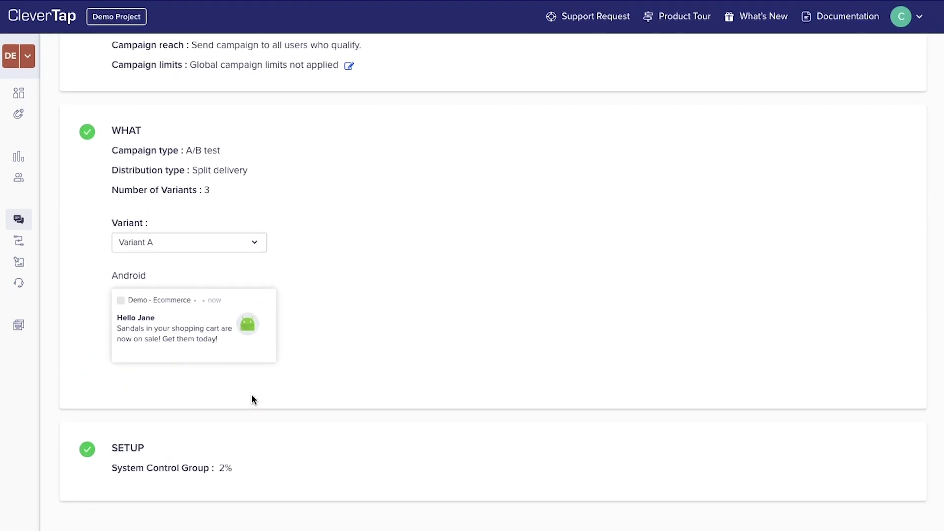
scroll(252, 399, "up", 10)
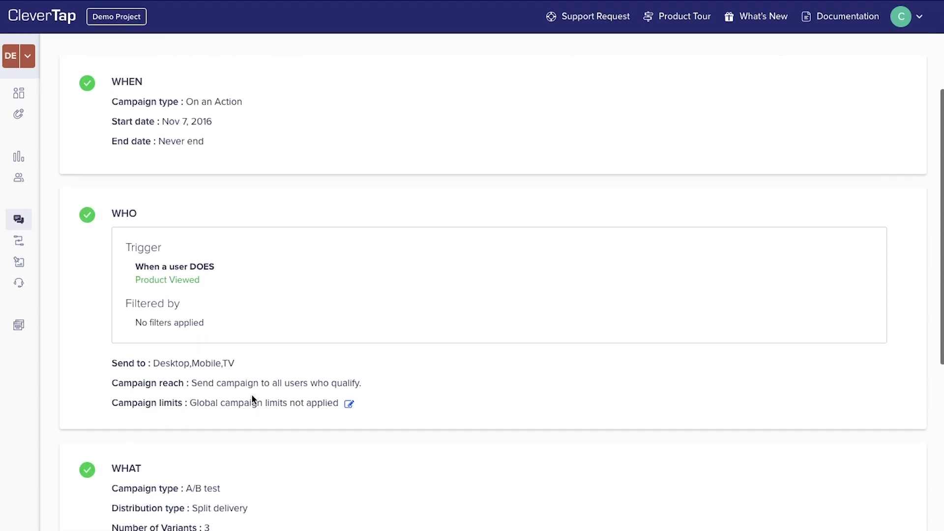
Go to the Tackle cart abandonment journey and examine the Segment and Engage nodes available for building it
mouse_move(36, 264)
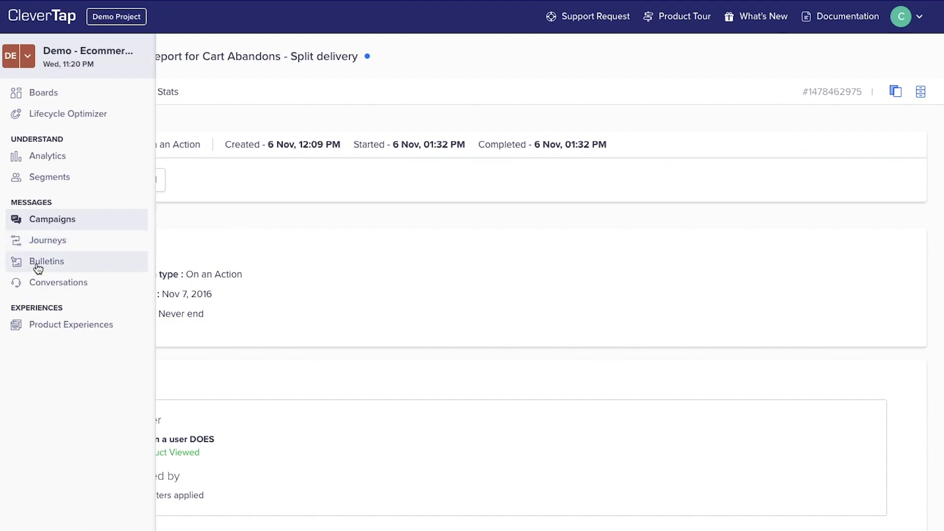
left_click(39, 244)
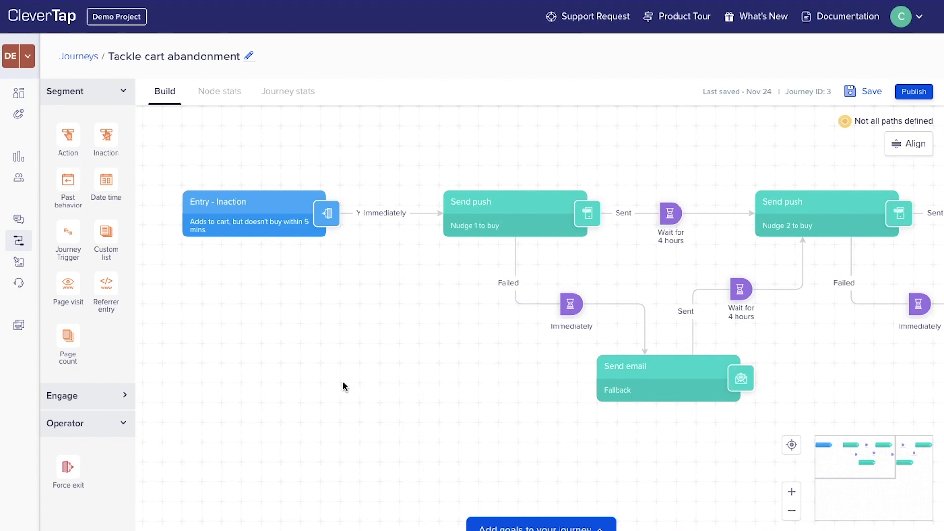
left_click(125, 395)
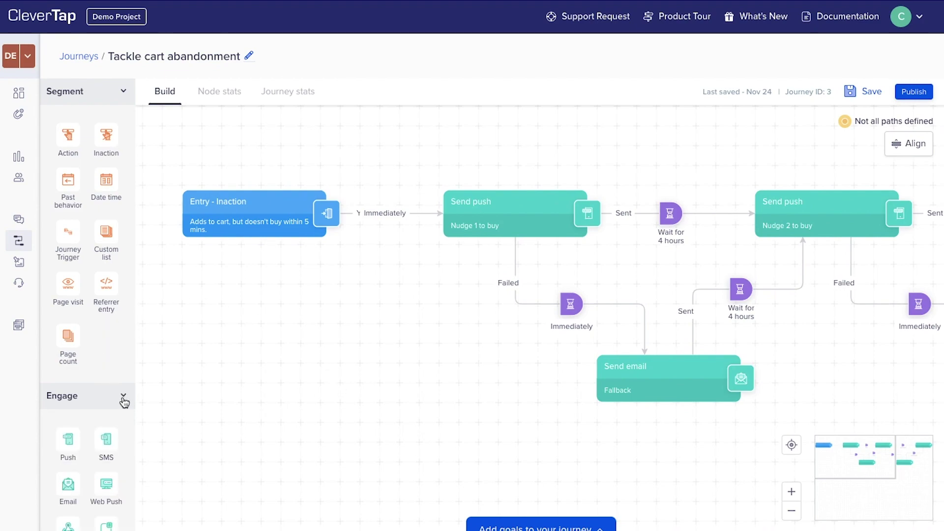
scroll(125, 402, "down", 1)
scroll(125, 402, "down", 1)
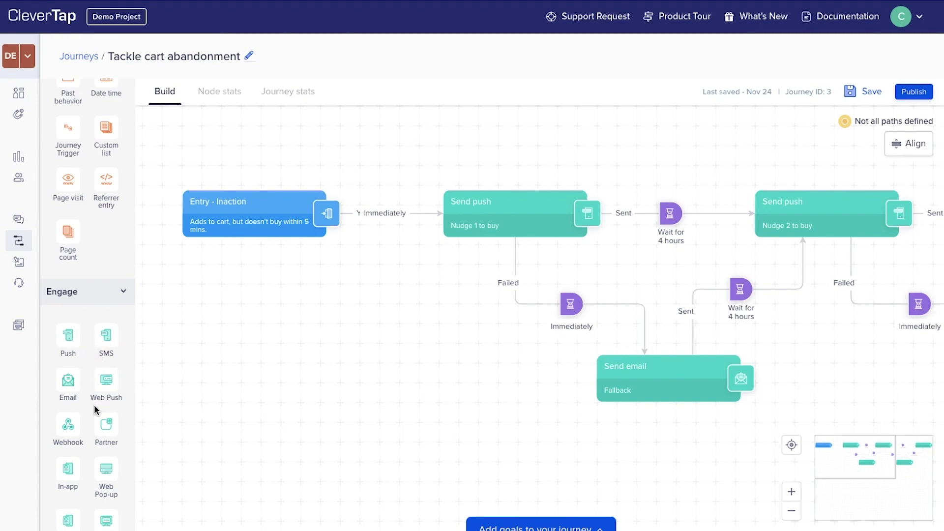
scroll(116, 416, "up", 2)
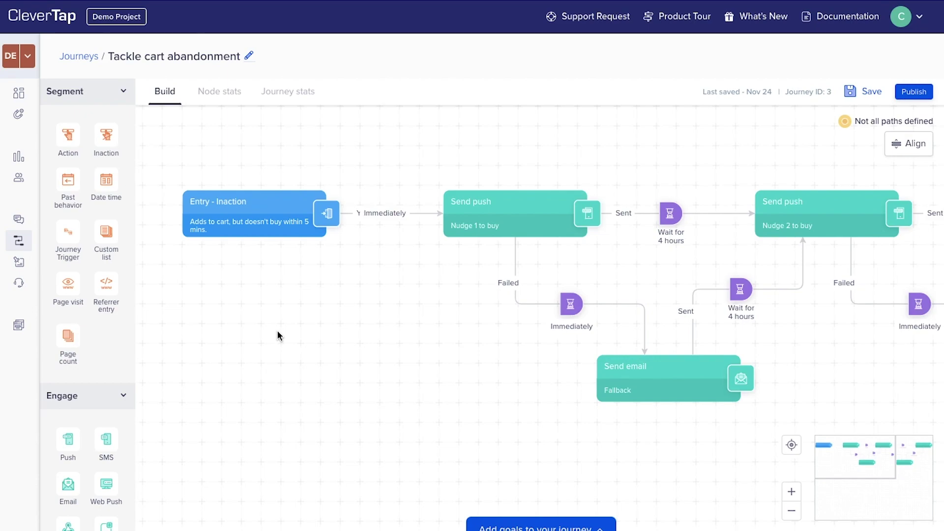
Show the goals and exit criteria of the Tackle cart abandonment journey
left_click(533, 527)
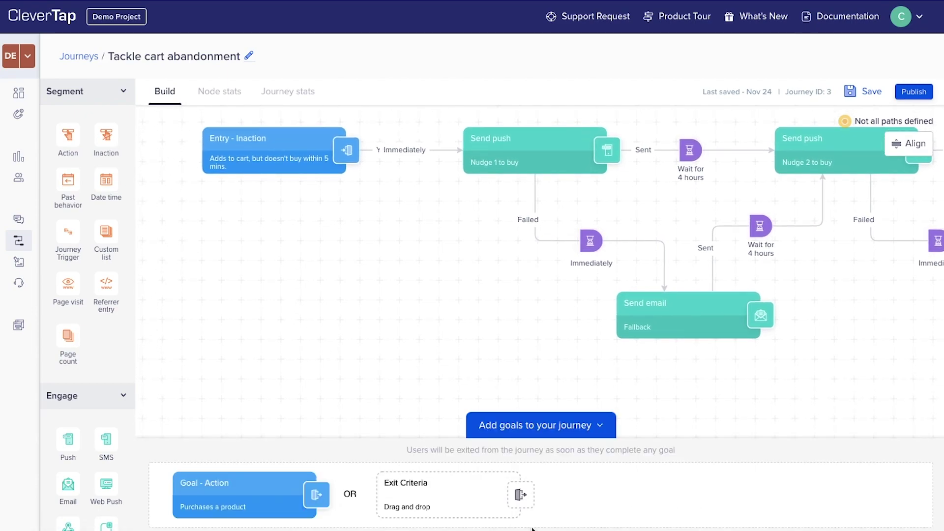
mouse_move(232, 502)
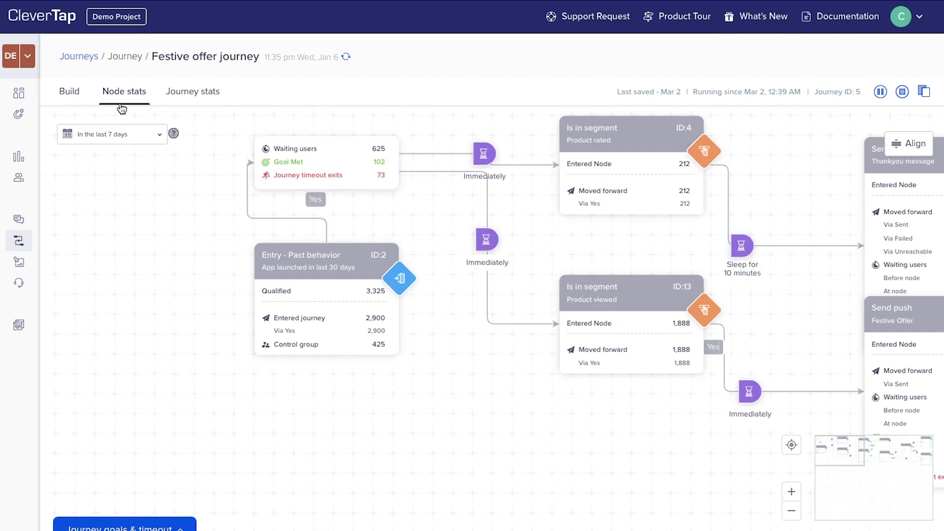
View the overall journey stats of the Festive offer journey
left_click(190, 104)
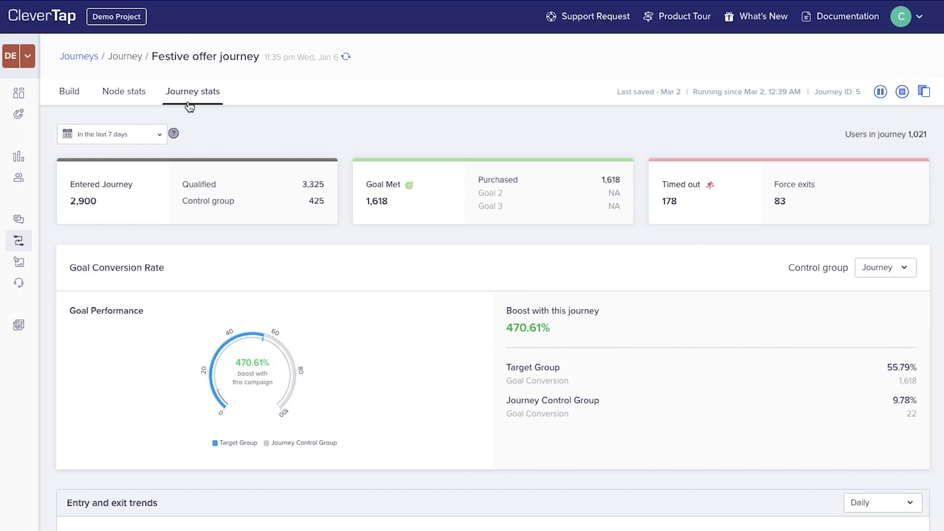